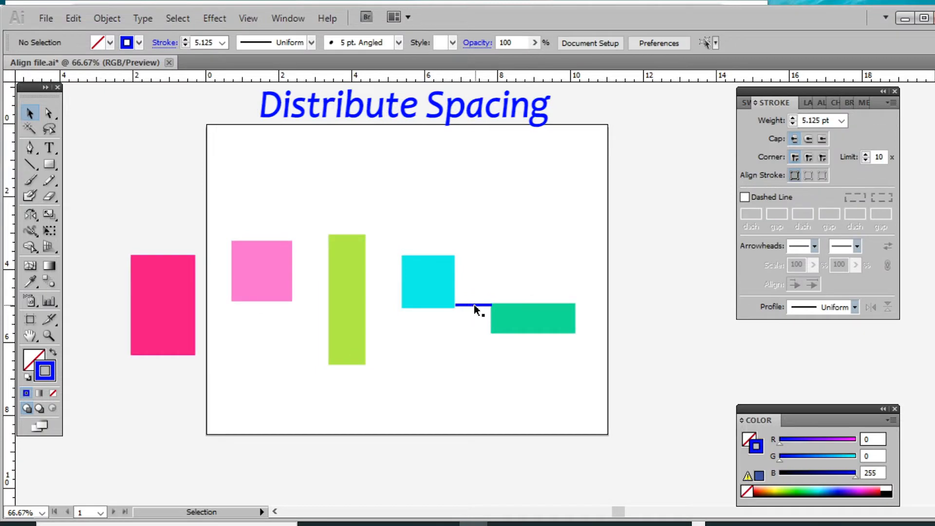
# Step: Copy the blue line into the gap between the lime and cyan rectangles and check its dimensions
pyautogui.moveTo(475, 305); pyautogui.dragTo(386, 297)
pyautogui.click(393, 297)
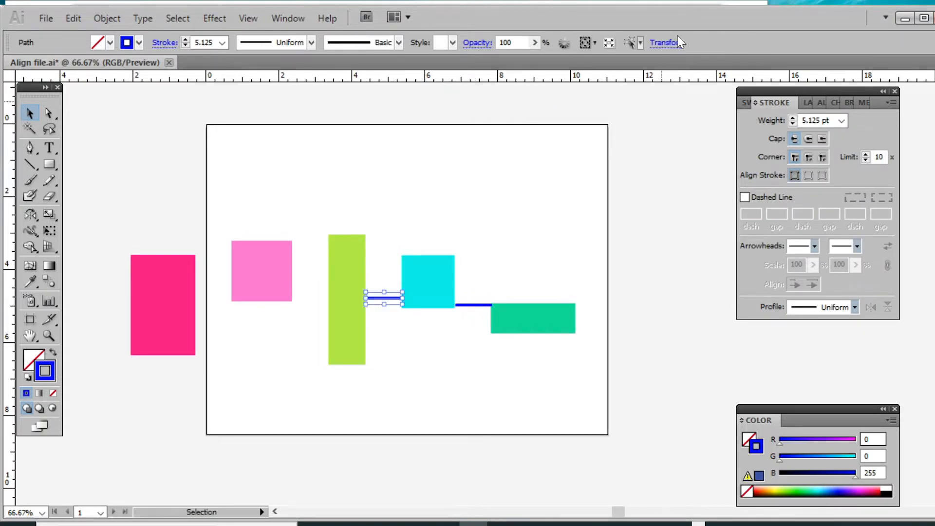
pyautogui.click(675, 44)
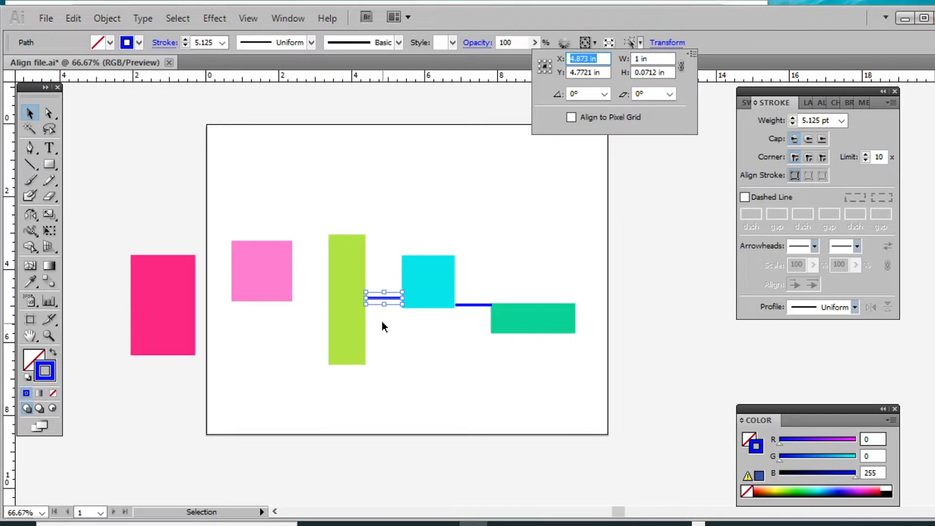
pyautogui.press('Escape')
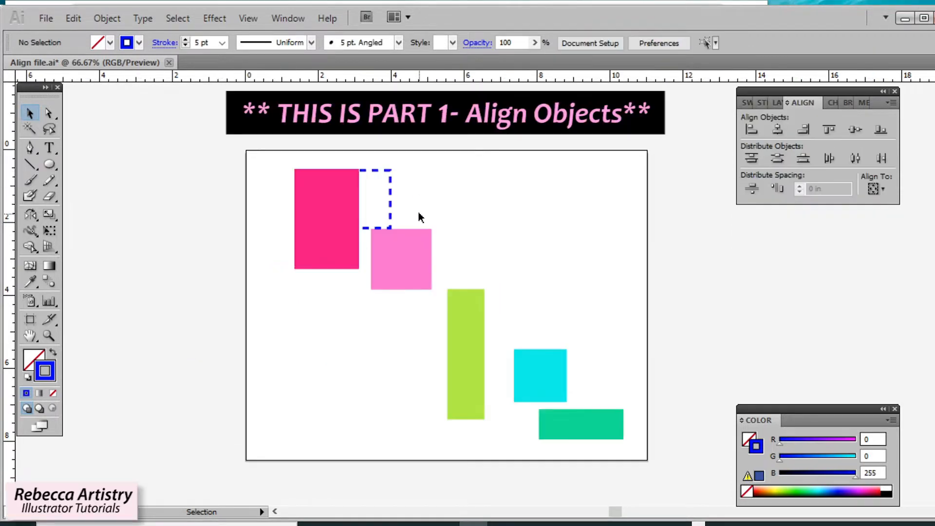
# Step: Distribute the five shapes horizontally with 1 in spacing, using the teal rectangle as key object, and clear the selection
pyautogui.moveTo(390, 220); pyautogui.dragTo(598, 379)
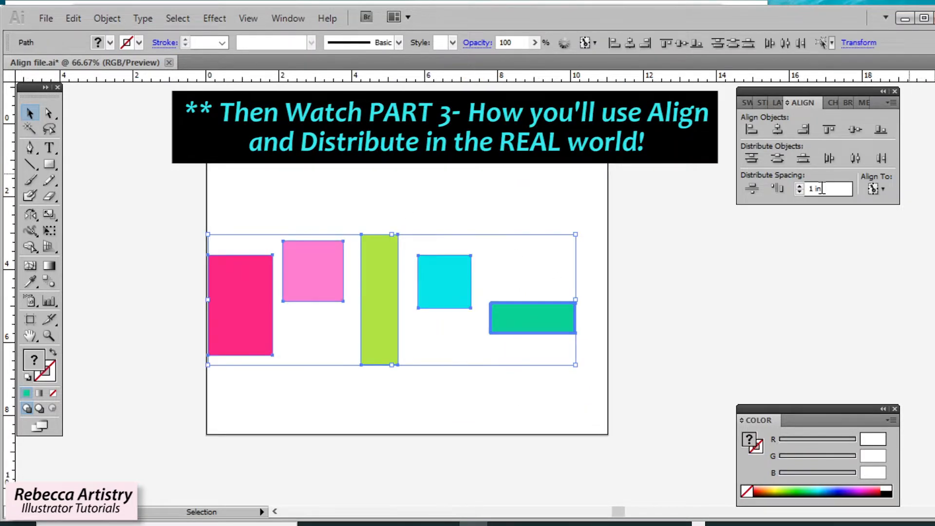
pyautogui.click(777, 190)
pyautogui.hotkey('ctrl', 'shift', 'a')
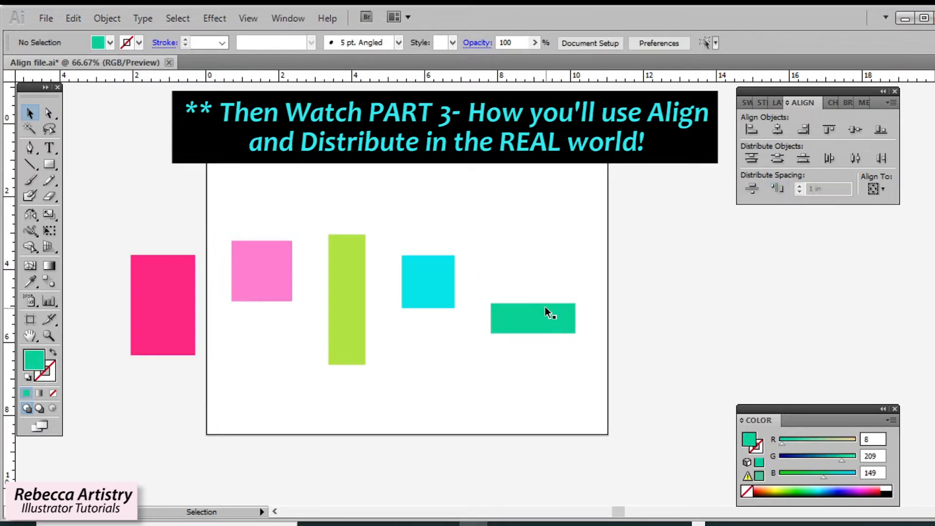
pyautogui.click(561, 327)
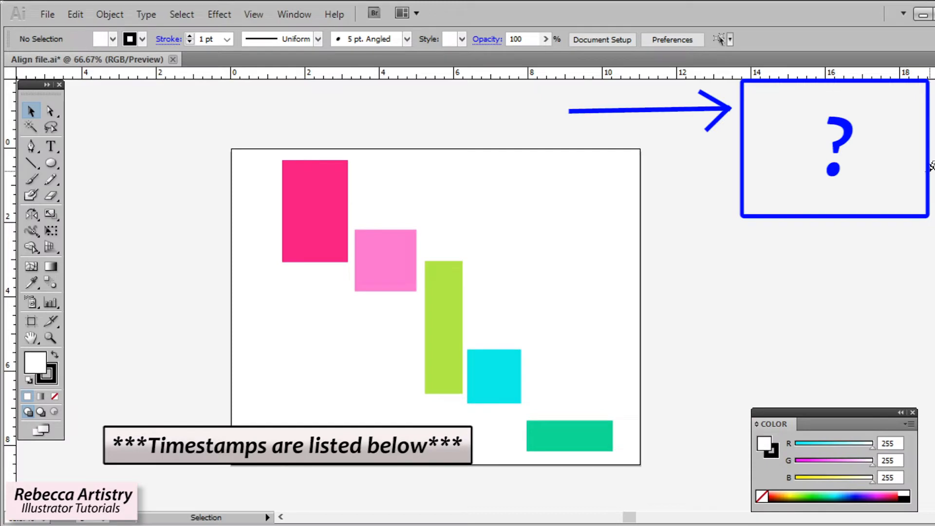
# Step: Open the Align panel, then hide and show its extra options for Distribute Spacing and Align To
pyautogui.click(288, 13)
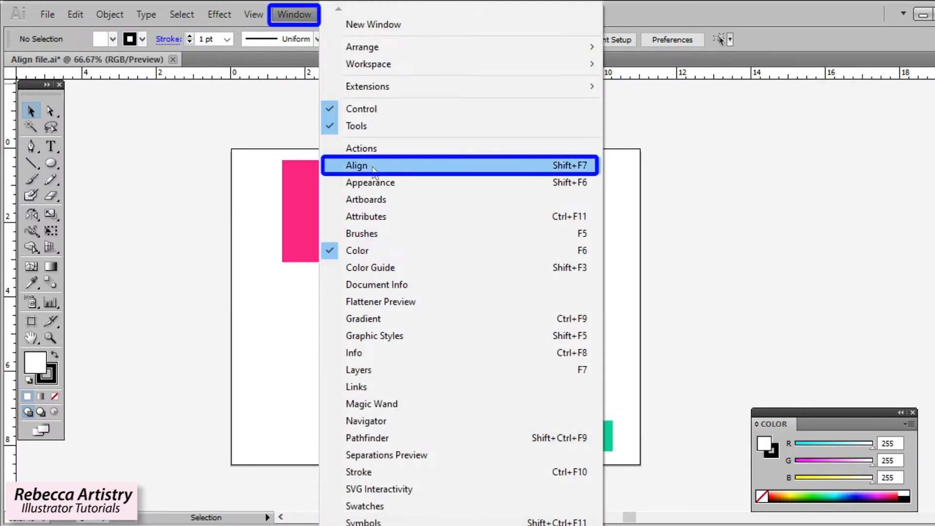
pyautogui.click(480, 163)
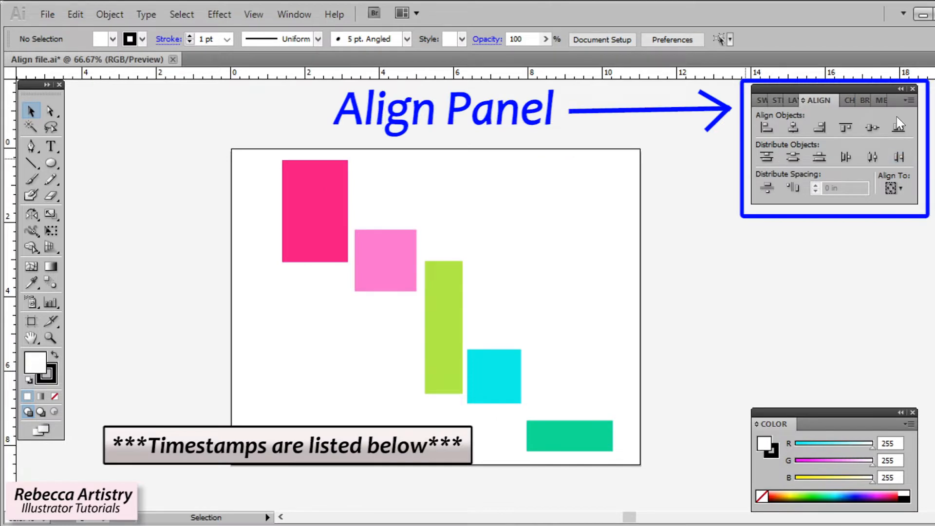
pyautogui.click(909, 100)
pyautogui.click(885, 104)
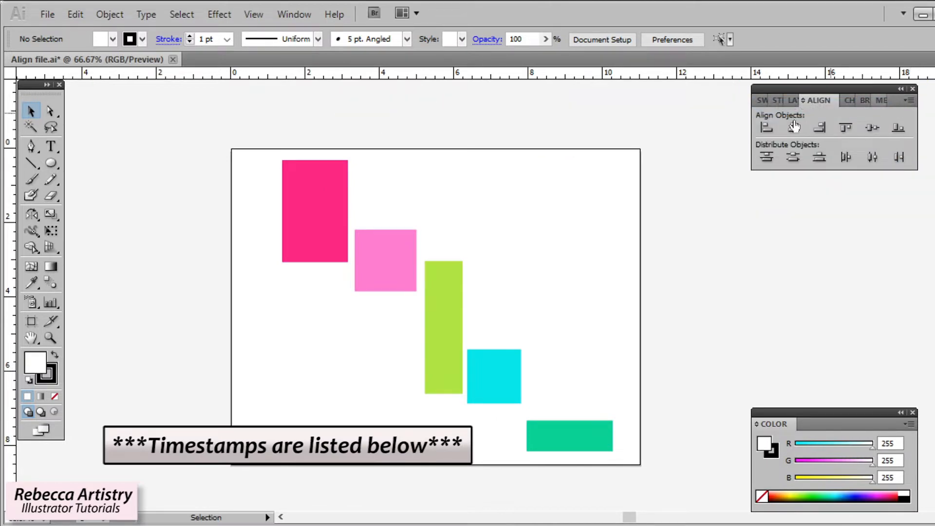
pyautogui.click(907, 103)
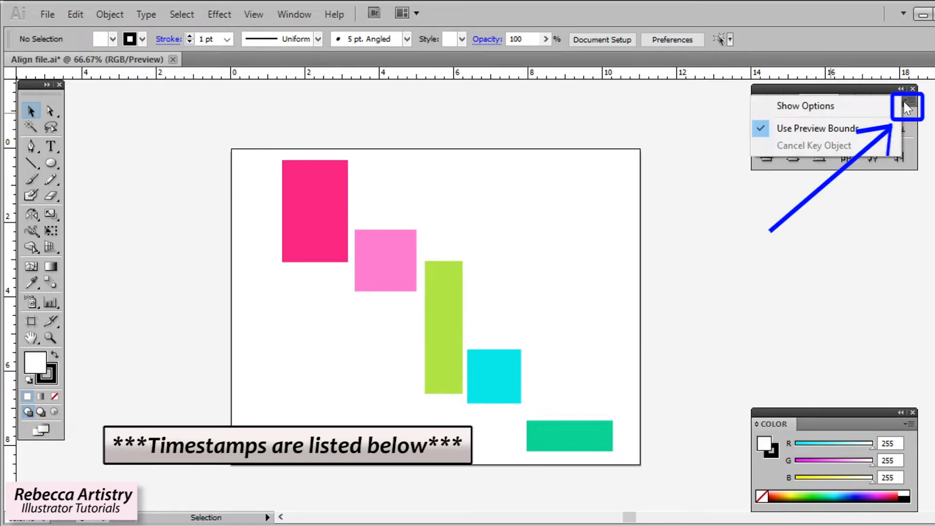
pyautogui.click(847, 105)
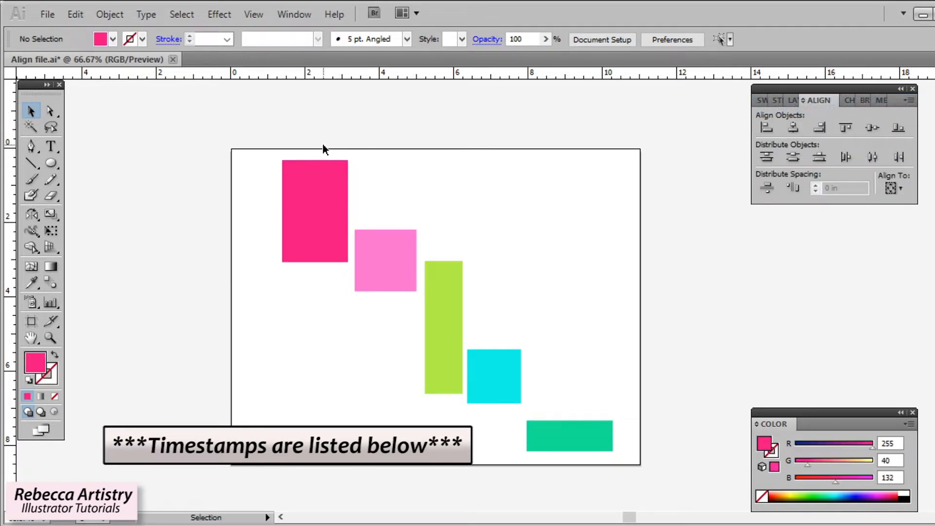
# Step: Try selecting the two pink shapes together and each of the five shapes individually, clearing the selections
pyautogui.moveTo(323, 144); pyautogui.dragTo(426, 253)
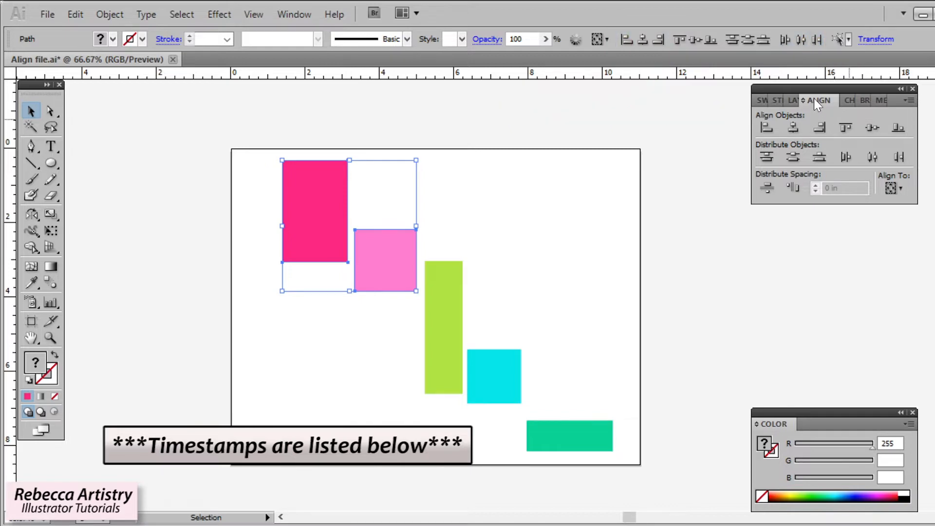
pyautogui.click(691, 270)
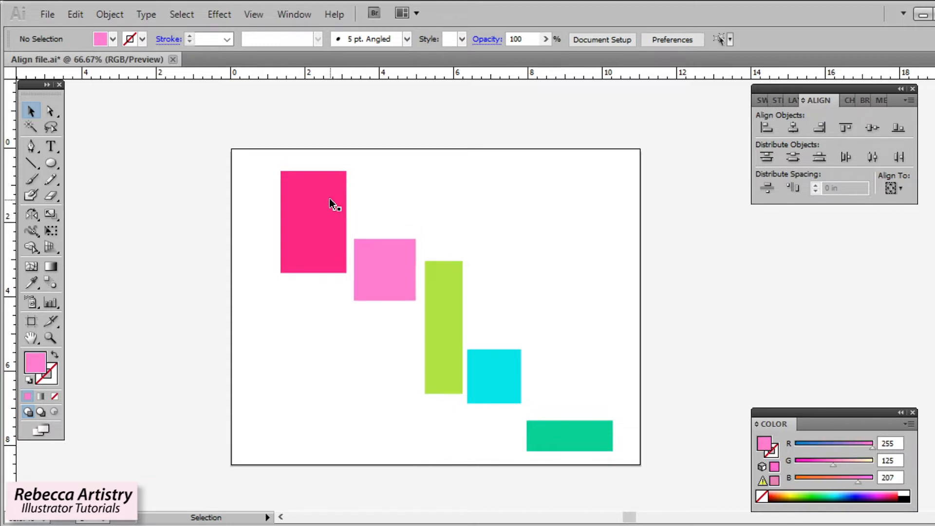
pyautogui.click(335, 208)
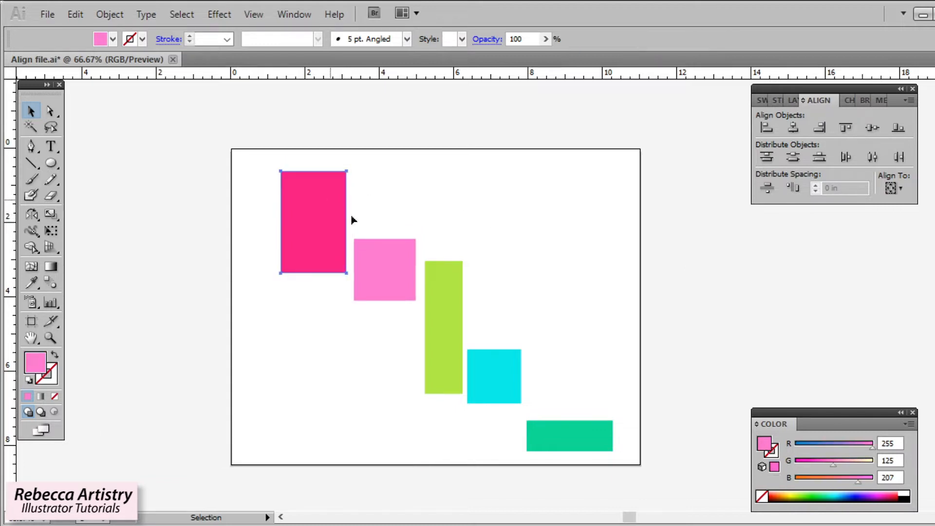
pyautogui.click(405, 286)
pyautogui.click(450, 314)
pyautogui.click(517, 376)
pyautogui.click(561, 439)
pyautogui.click(575, 365)
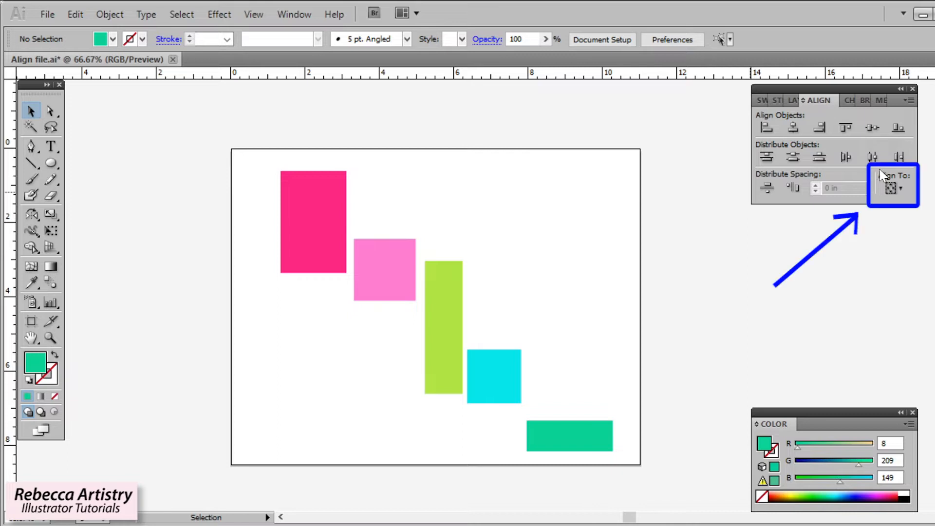
# Step: Set the alignment reference to Align to Artboard
pyautogui.click(901, 189)
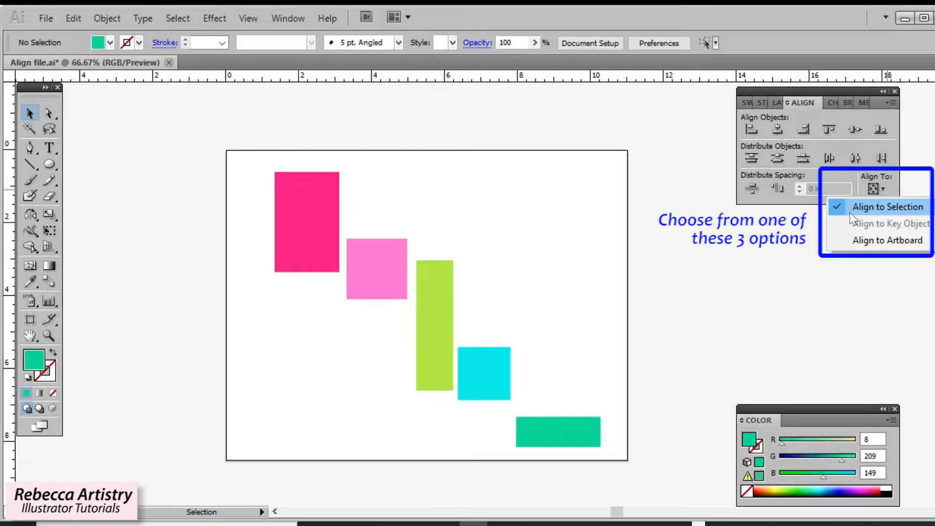
pyautogui.click(881, 243)
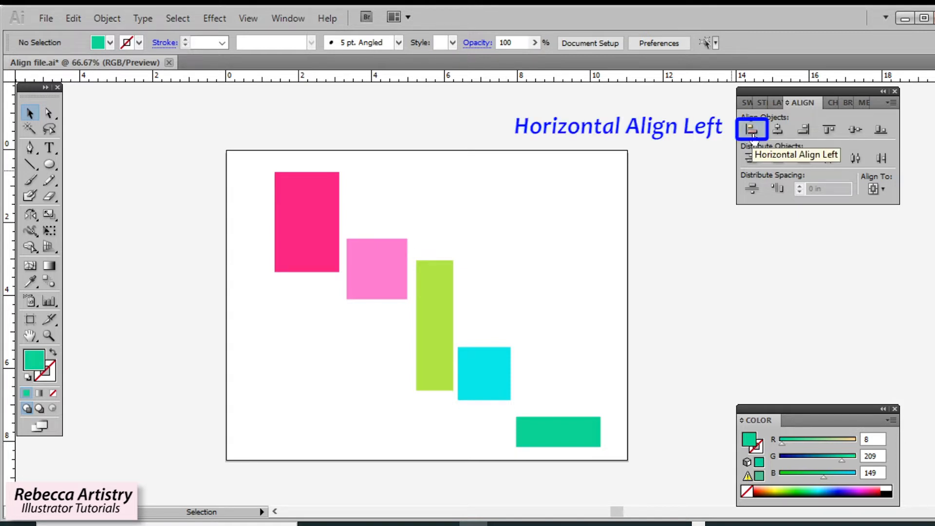
# Step: Try selecting all five shapes and just the four without the hot pink rectangle, clearing each selection
pyautogui.moveTo(286, 162); pyautogui.dragTo(574, 440)
pyautogui.click(268, 209)
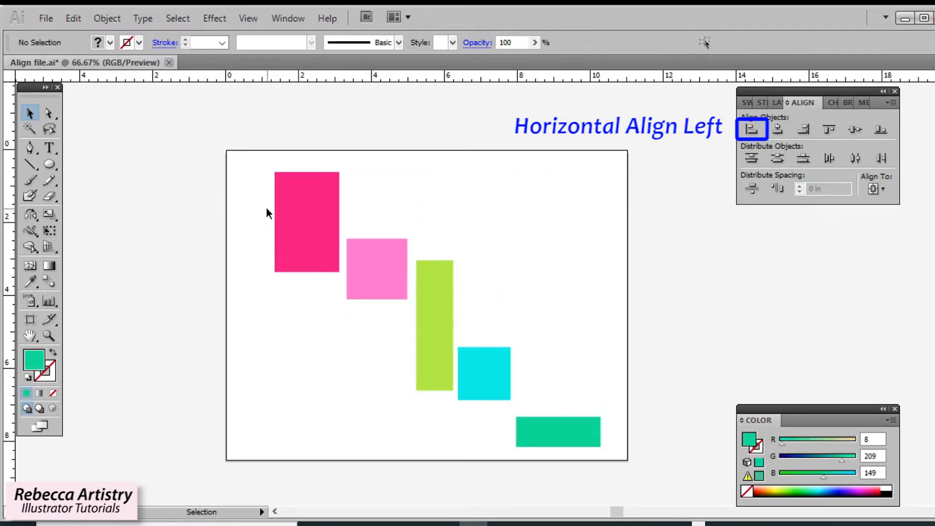
pyautogui.click(294, 222)
pyautogui.moveTo(375, 219); pyautogui.dragTo(603, 414)
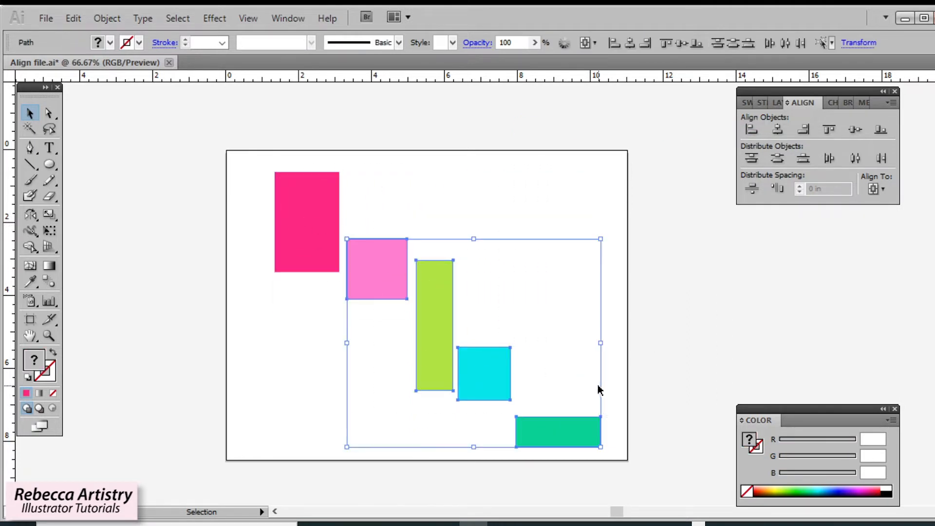
pyautogui.click(298, 167)
# Step: Align all five shapes to the artboard's left edge with Horizontal Align Left, then undo the alignment
pyautogui.moveTo(298, 164); pyautogui.dragTo(540, 429)
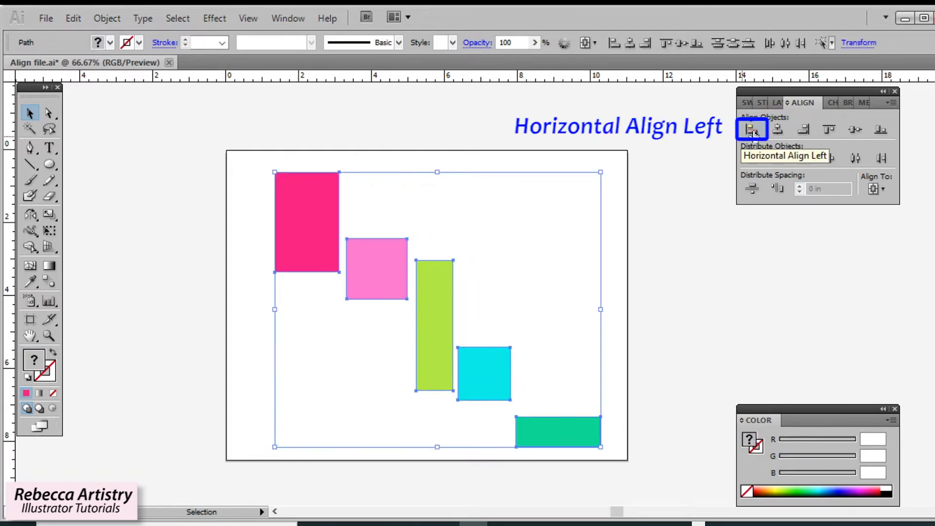
pyautogui.click(753, 130)
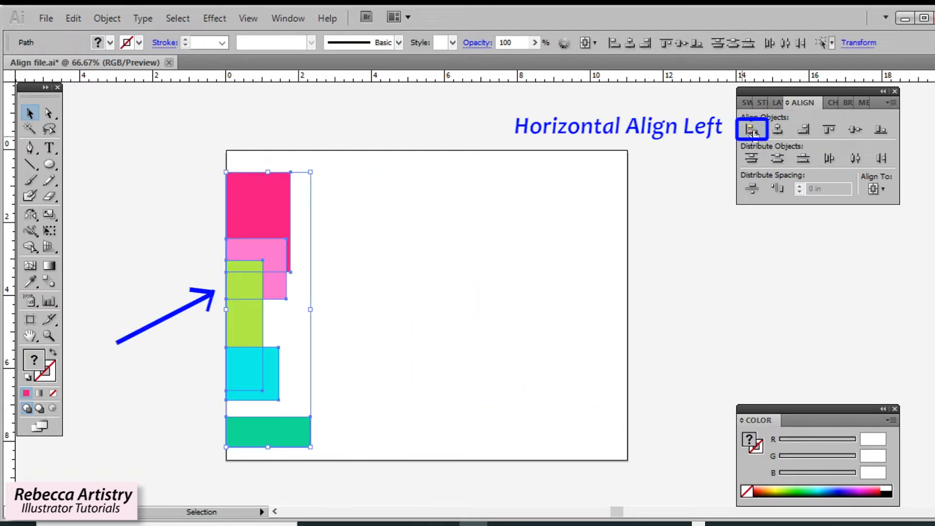
pyautogui.click(522, 242)
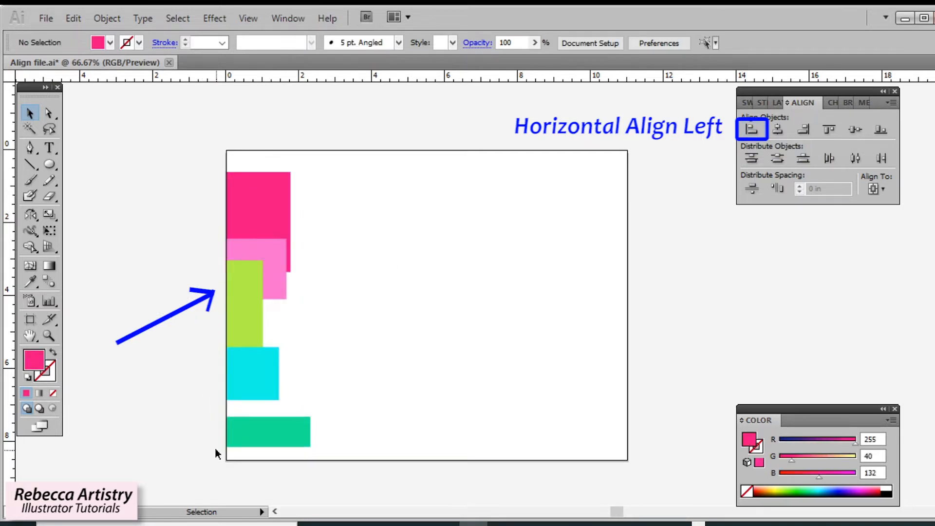
pyautogui.hotkey('ctrl', 'z')
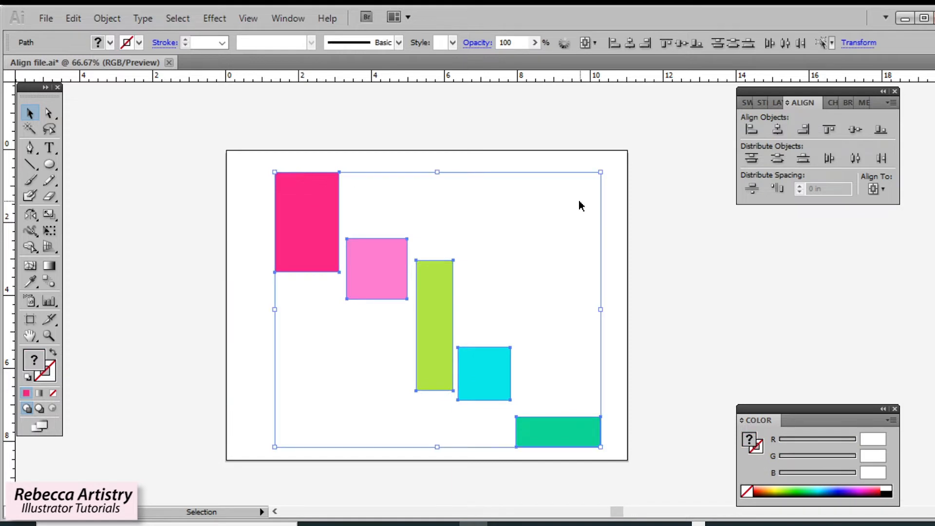
# Step: Center all five shapes across the artboard's width with Horizontal Align Center, then undo the alignment
pyautogui.click(565, 207)
pyautogui.moveTo(306, 161); pyautogui.dragTo(598, 426)
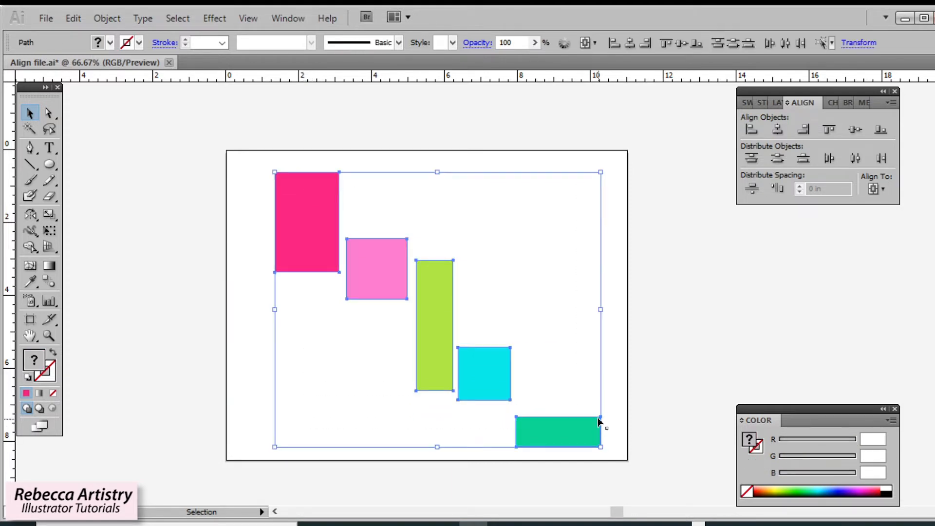
pyautogui.click(778, 130)
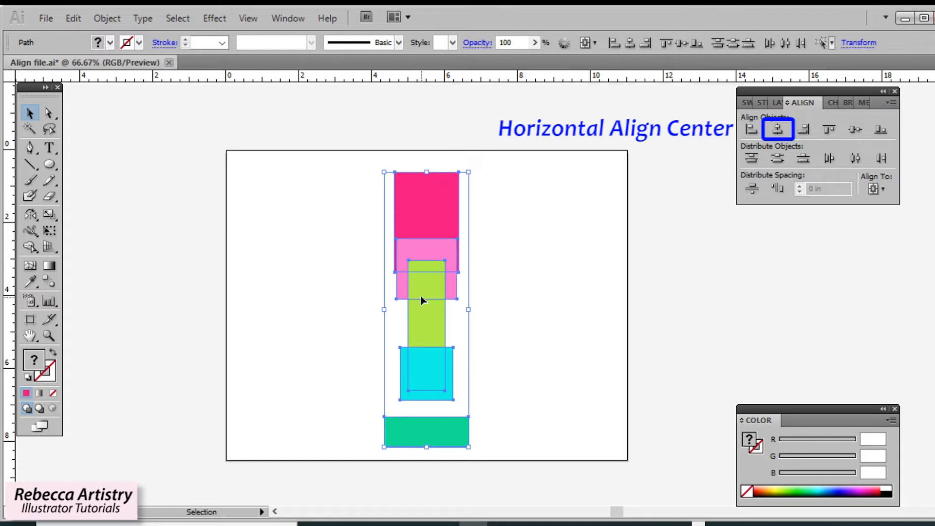
pyautogui.click(715, 176)
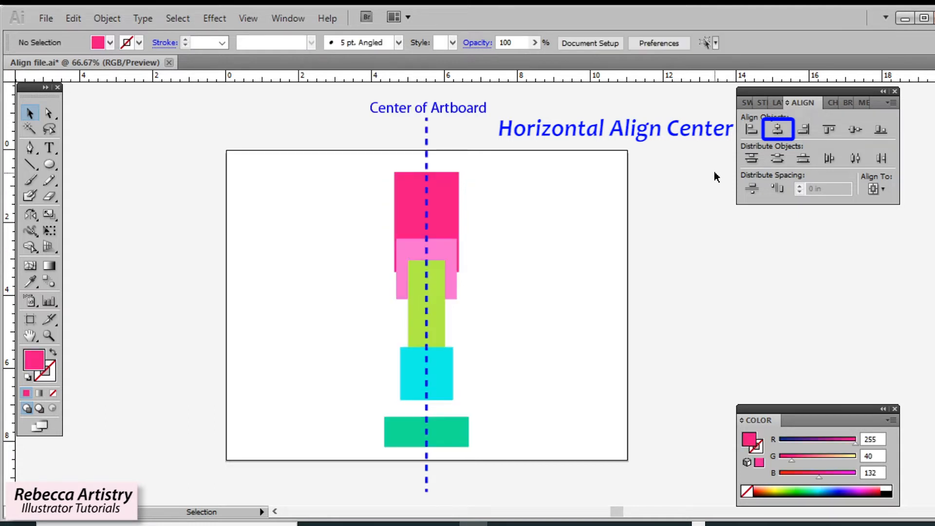
pyautogui.hotkey('ctrl', 'z')
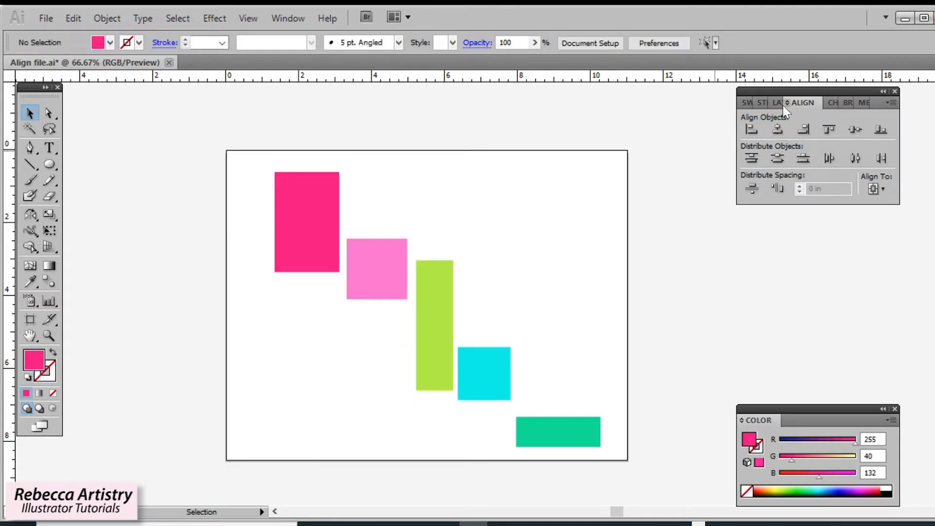
# Step: Align all five shapes to the artboard's right edge with Horizontal Align Right and clear the selection
pyautogui.moveTo(179, 151); pyautogui.dragTo(575, 449)
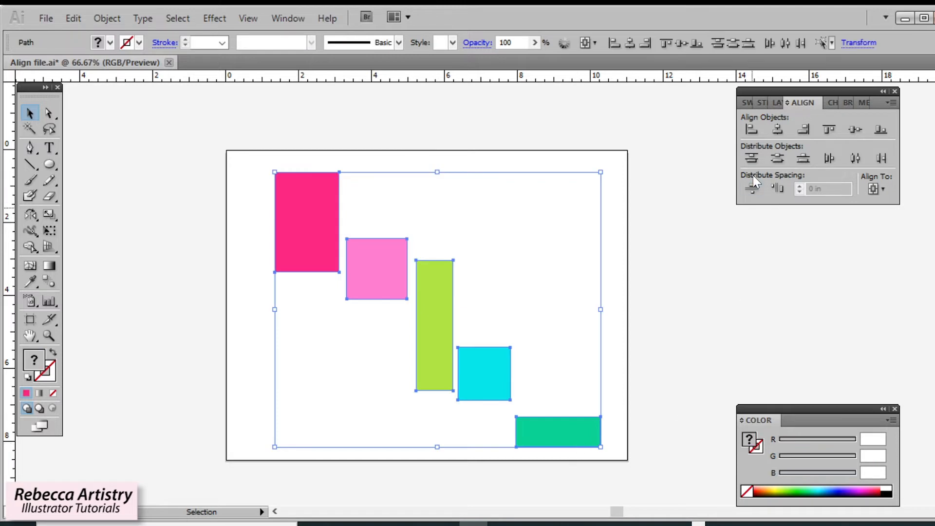
pyautogui.click(806, 134)
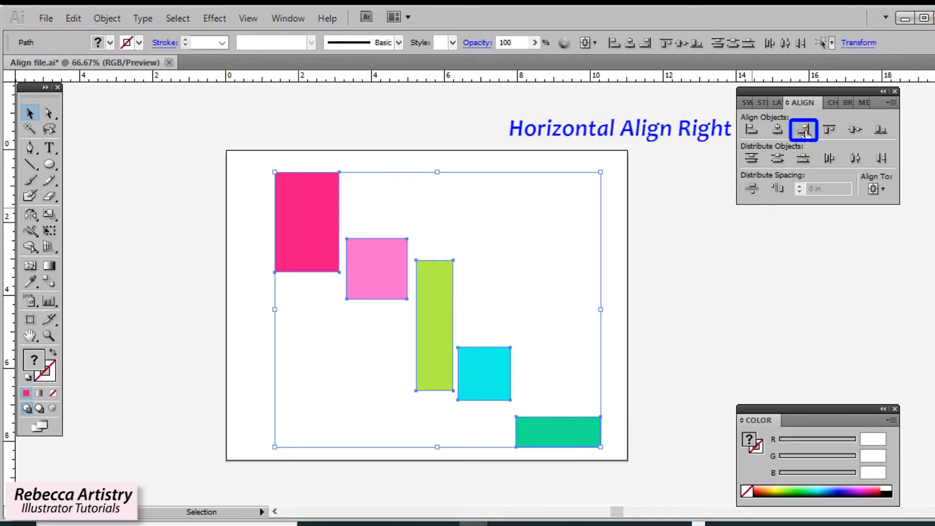
pyautogui.click(681, 213)
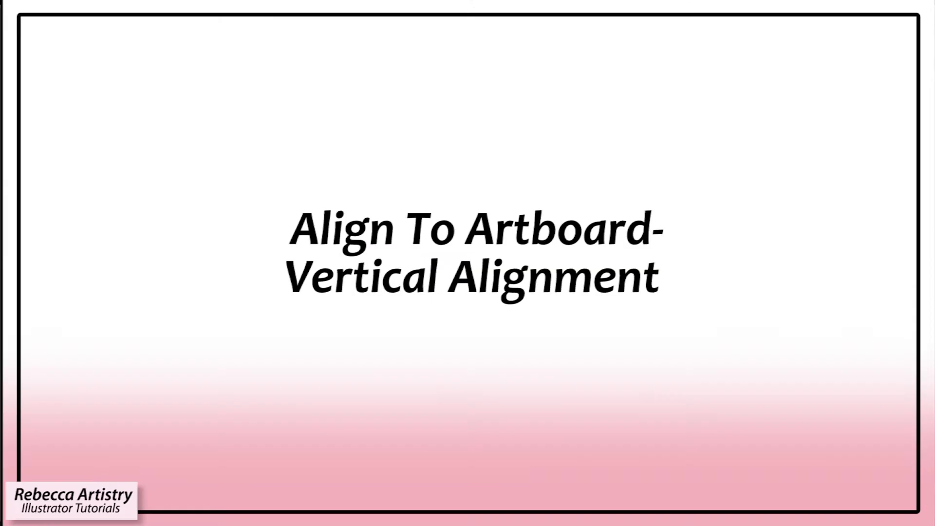
# Step: Align all five shapes to the artboard's top edge with Vertical Align Top, then undo the alignment
pyautogui.moveTo(271, 152); pyautogui.dragTo(590, 468)
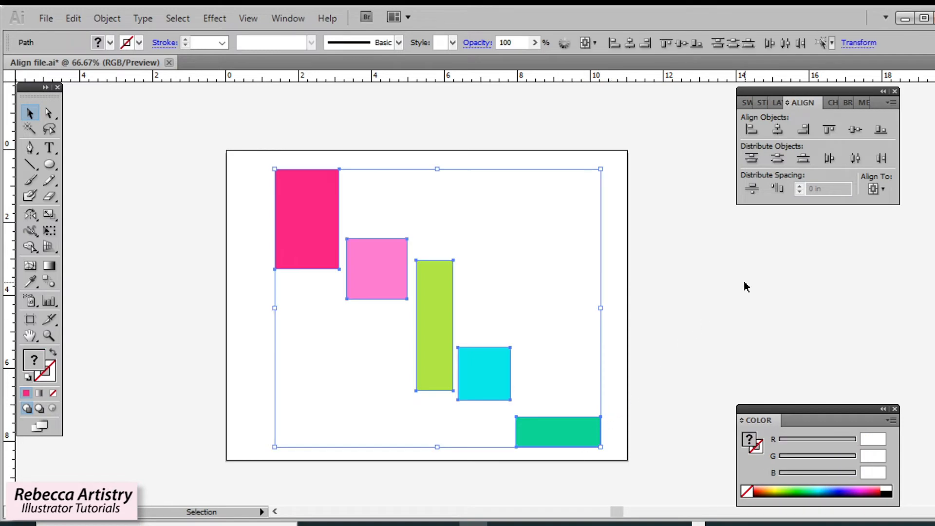
pyautogui.click(828, 133)
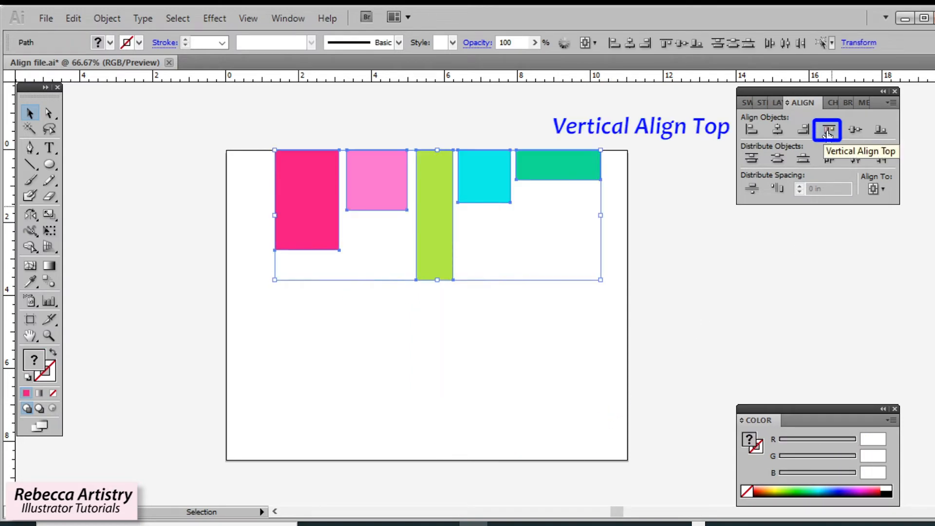
pyautogui.click(680, 174)
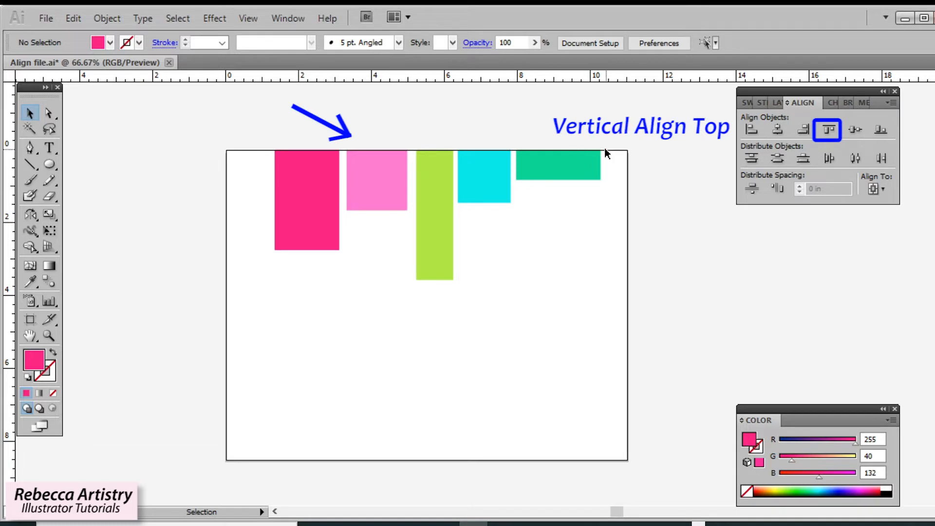
pyautogui.hotkey('ctrl', 'z')
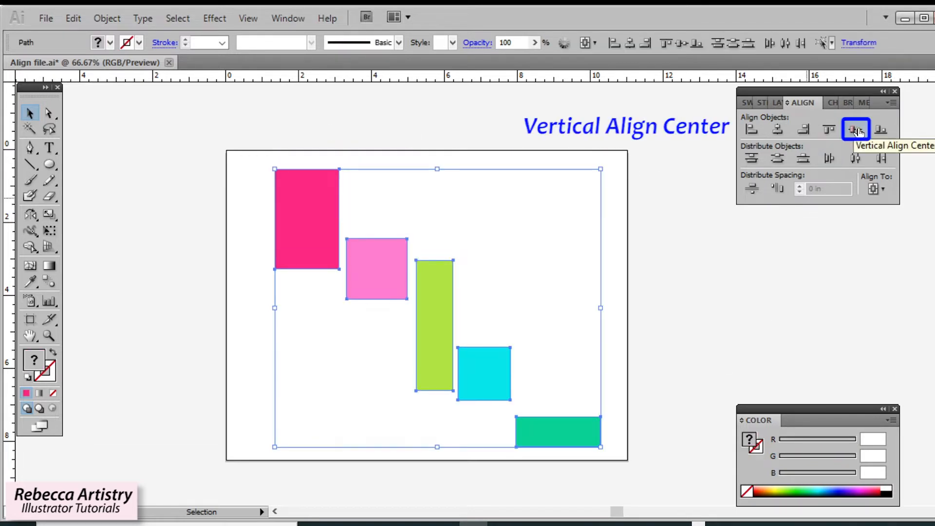
# Step: Center the five selected shapes along the artboard's height with Vertical Align Center
pyautogui.click(857, 130)
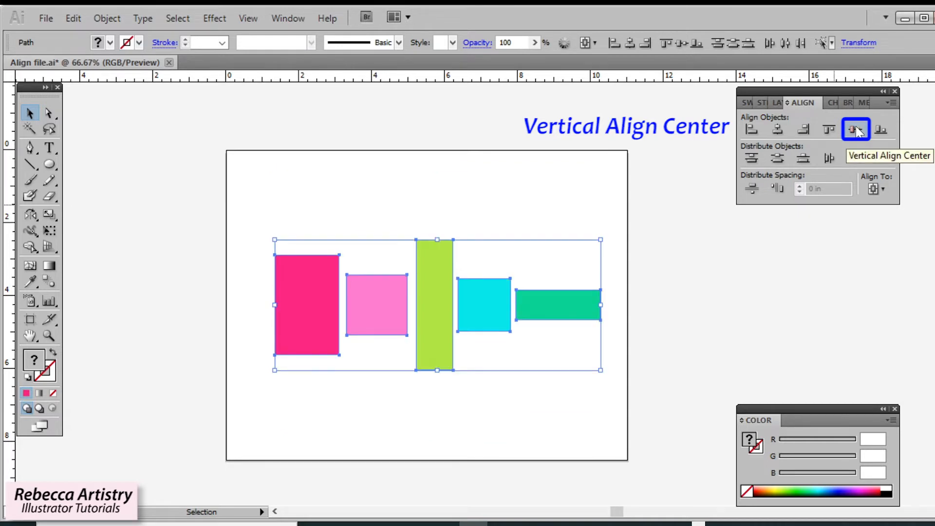
# Step: Align all five shapes to the artboard's bottom edge with Vertical Align Bottom and clear the selection
pyautogui.click(746, 103)
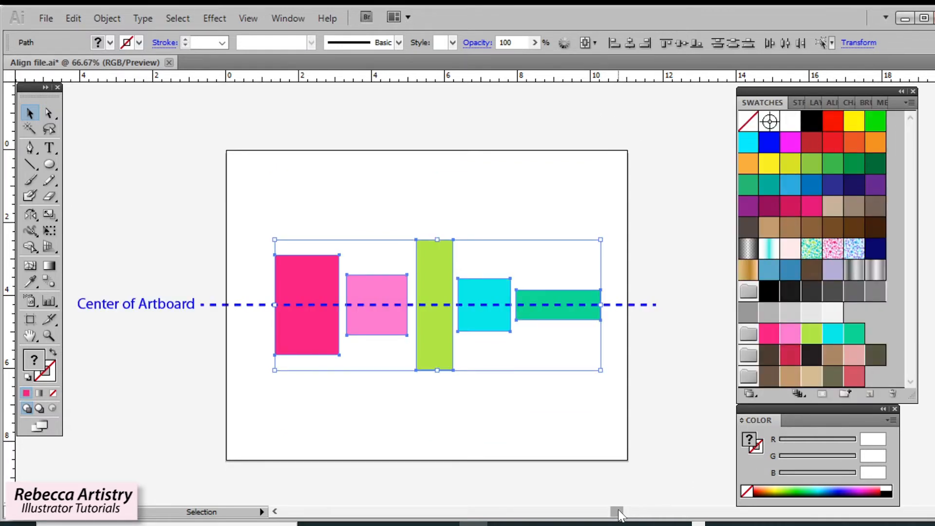
pyautogui.moveTo(617, 511); pyautogui.dragTo(614, 512)
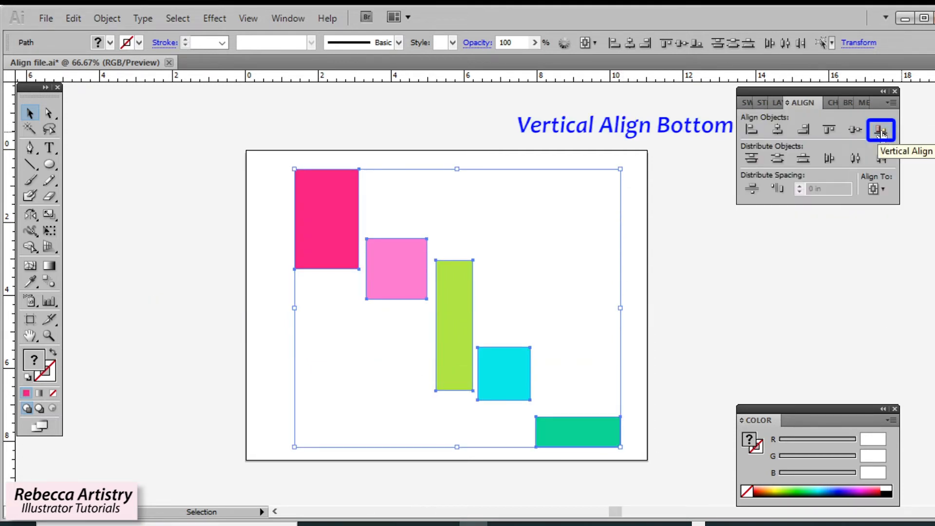
pyautogui.click(881, 132)
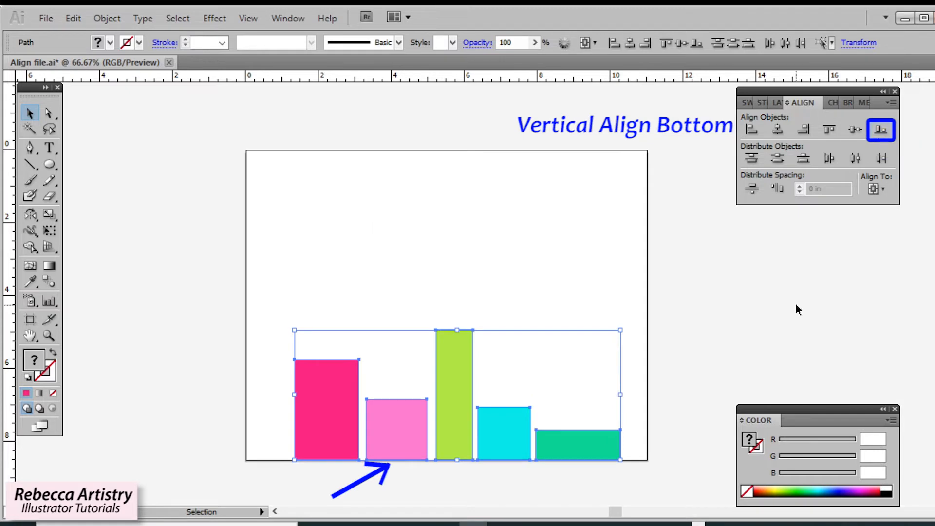
pyautogui.click(694, 427)
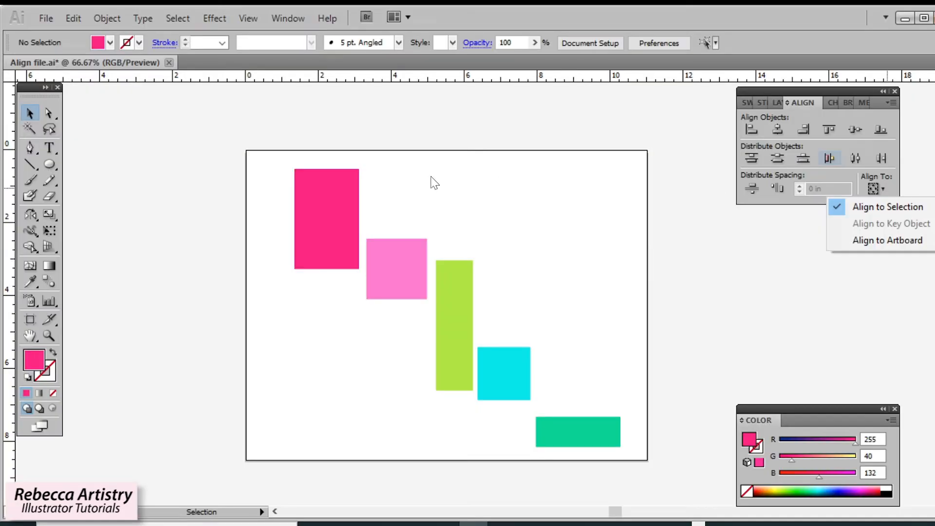
# Step: Select all five shapes and align their left edges relative to the selection with Horizontal Align Left, then undo the alignment
pyautogui.click(288, 159)
pyautogui.moveTo(289, 161); pyautogui.dragTo(594, 429)
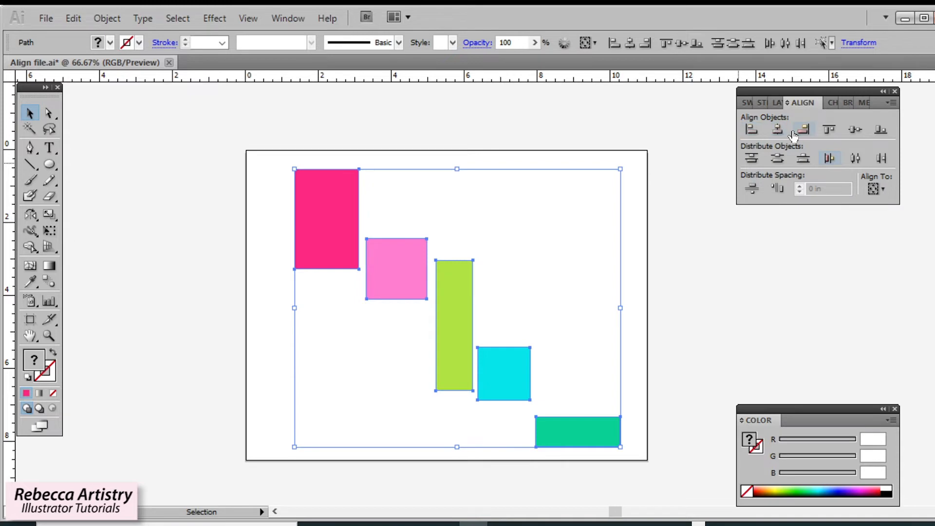
pyautogui.click(753, 134)
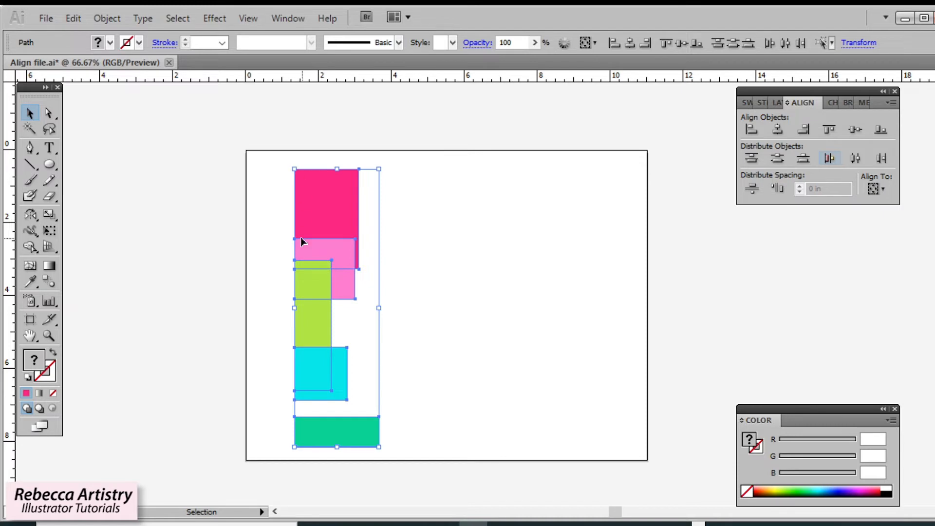
pyautogui.click(301, 412)
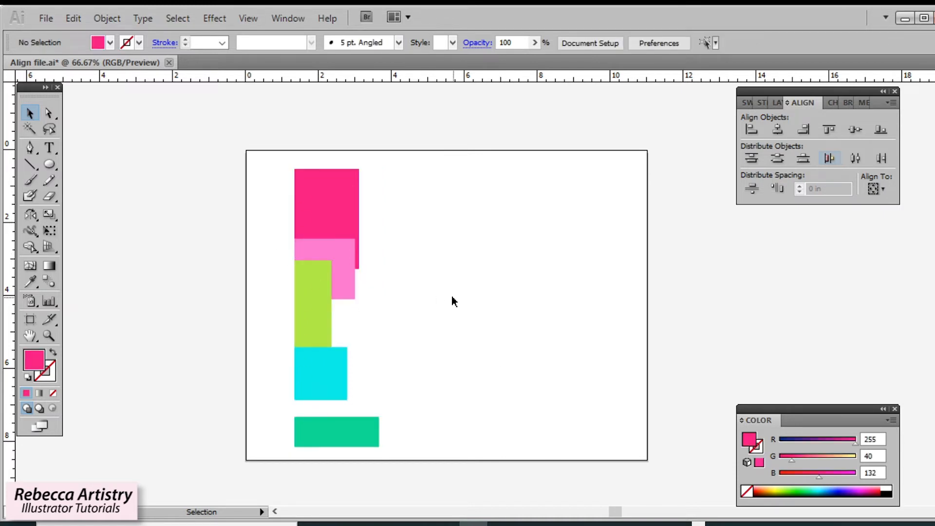
pyautogui.hotkey('ctrl', 'z')
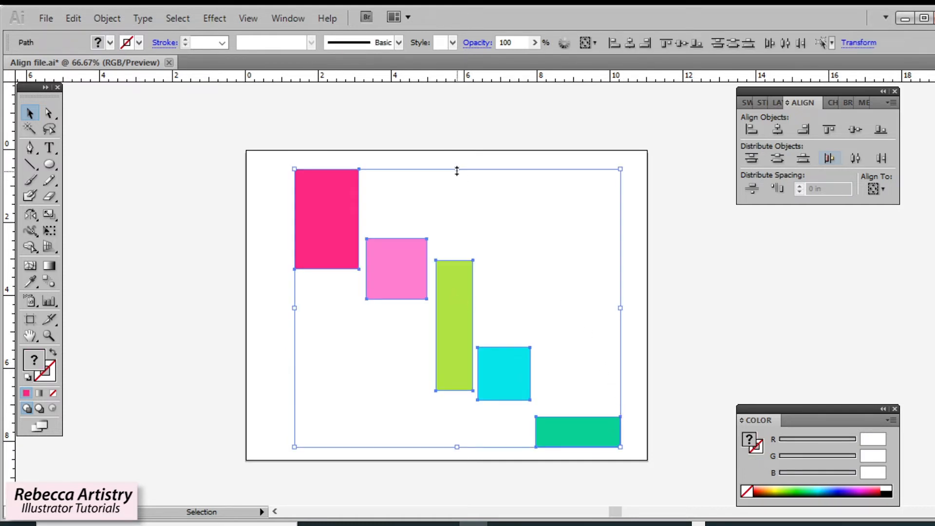
# Step: Try Horizontal Align Center and Horizontal Align Right on the five shapes relative to the selection, undoing each alignment
pyautogui.click(779, 130)
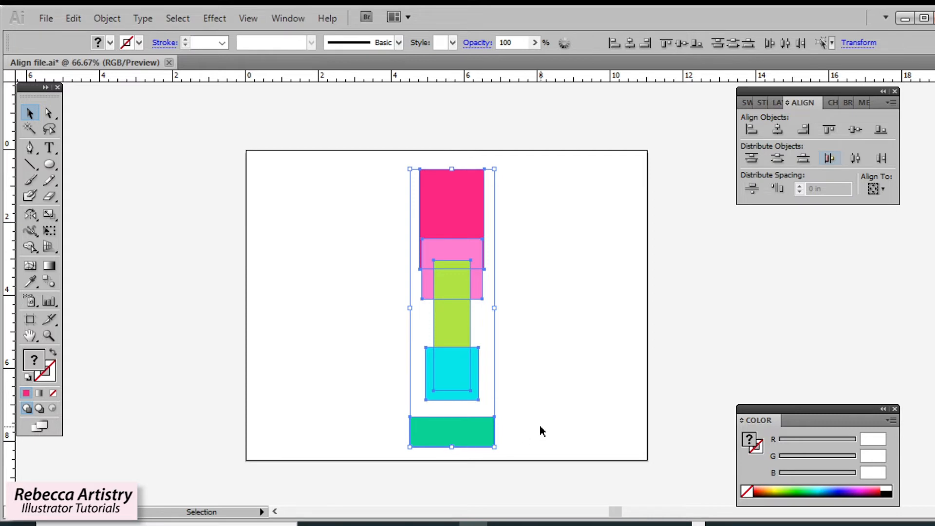
pyautogui.hotkey('ctrl', 'z')
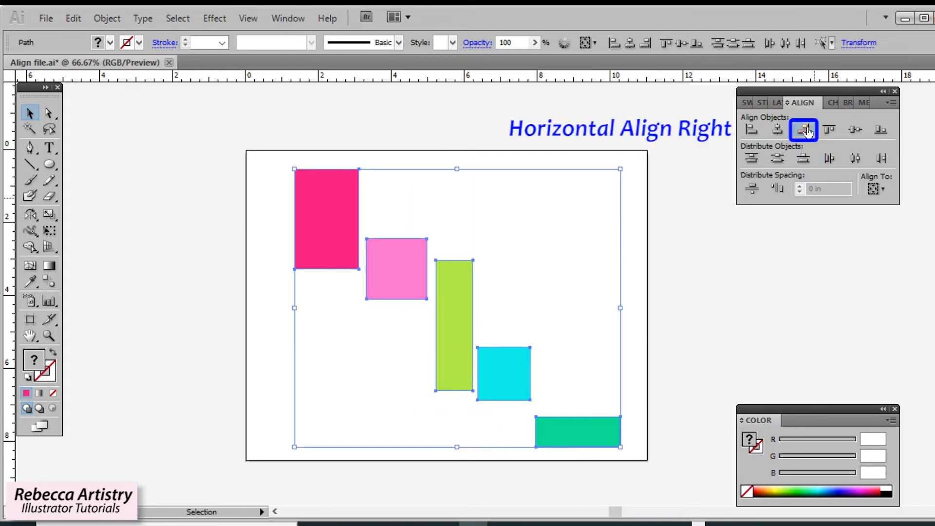
pyautogui.click(807, 131)
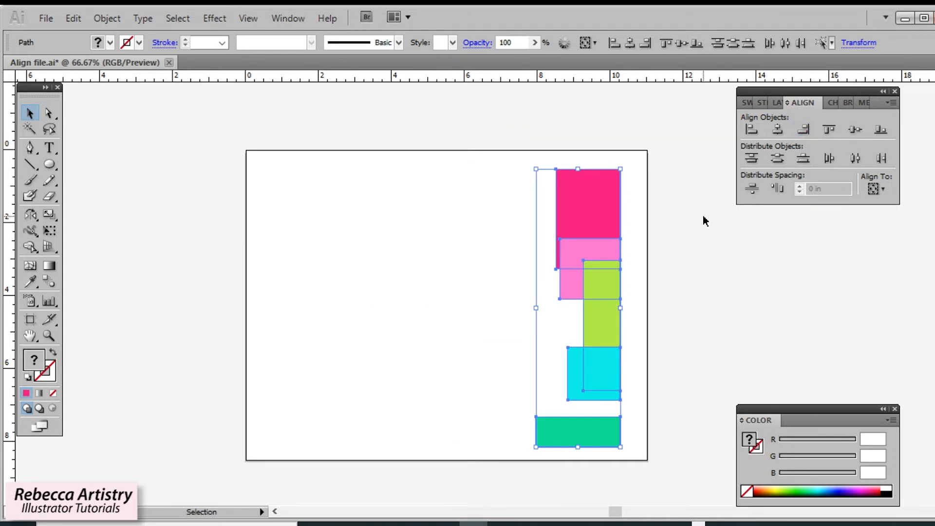
pyautogui.hotkey('ctrl', 'z')
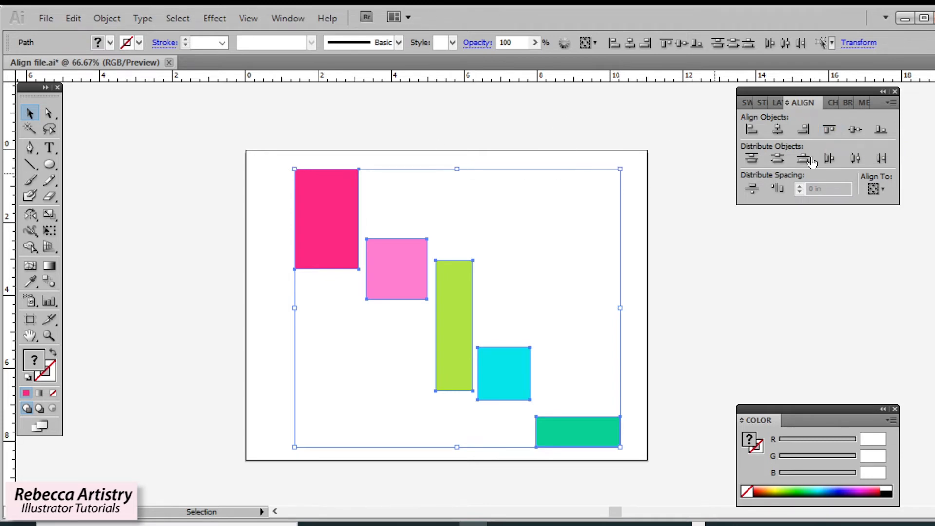
# Step: Try Vertical Align Top, Center and Bottom on the five shapes relative to the selection, undoing each alignment
pyautogui.click(829, 130)
pyautogui.hotkey('ctrl', 'z')
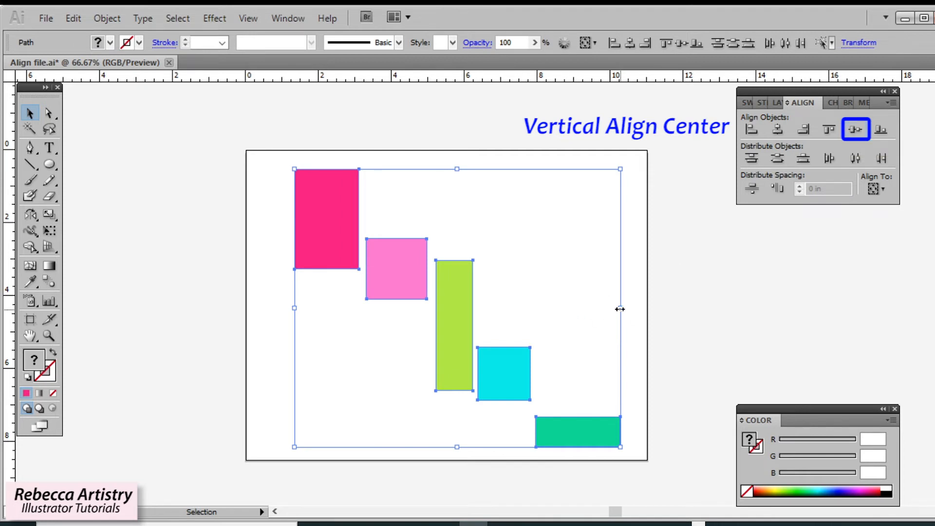
pyautogui.click(856, 130)
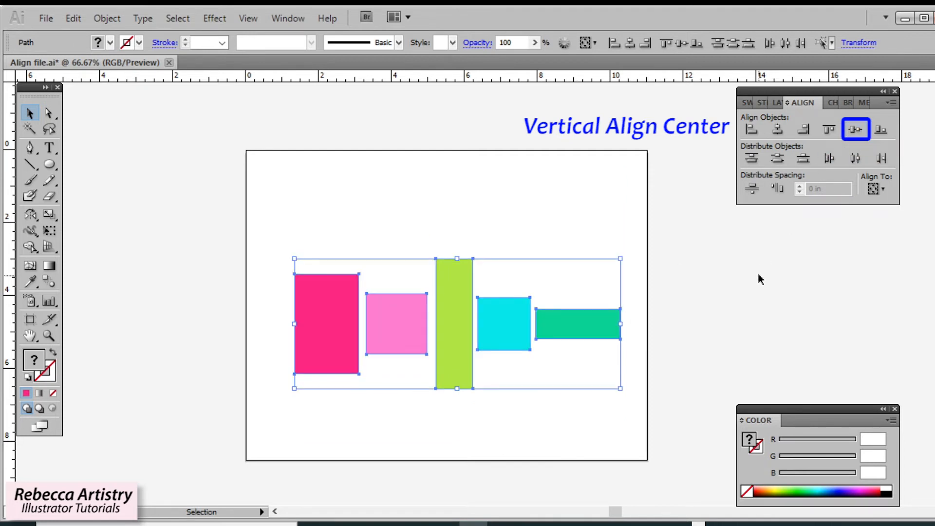
pyautogui.hotkey('ctrl', 'z')
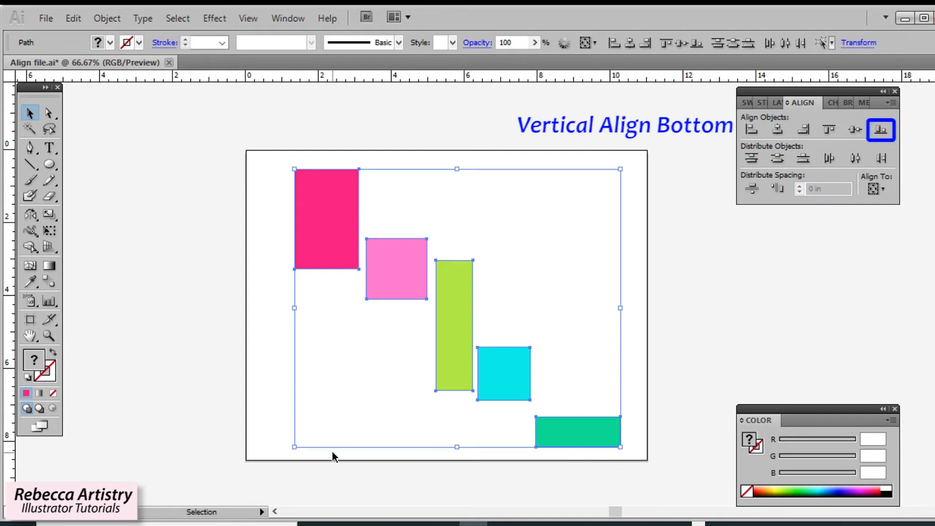
pyautogui.click(881, 129)
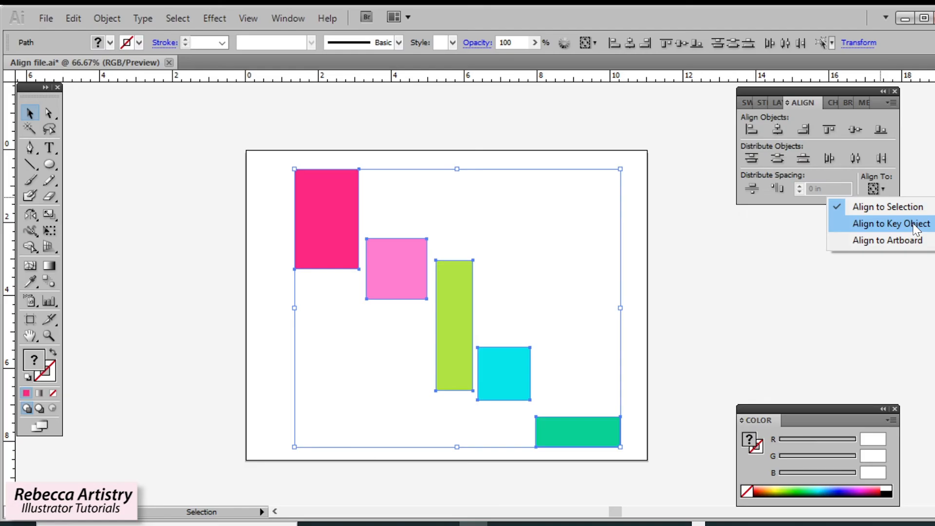
# Step: Select the dark pink rectangle and the light pink square, align their right edges relative to the selection, and undo the alignment
pyautogui.click(913, 225)
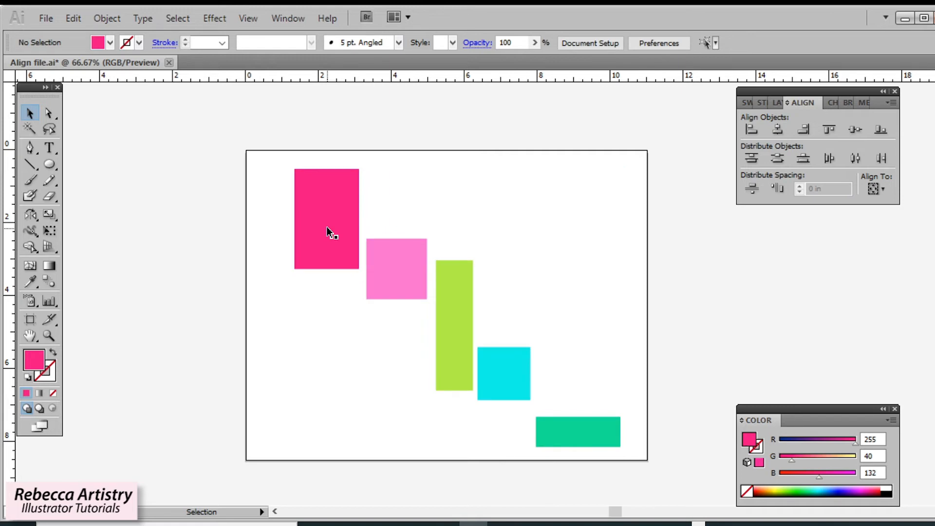
pyautogui.click(332, 233)
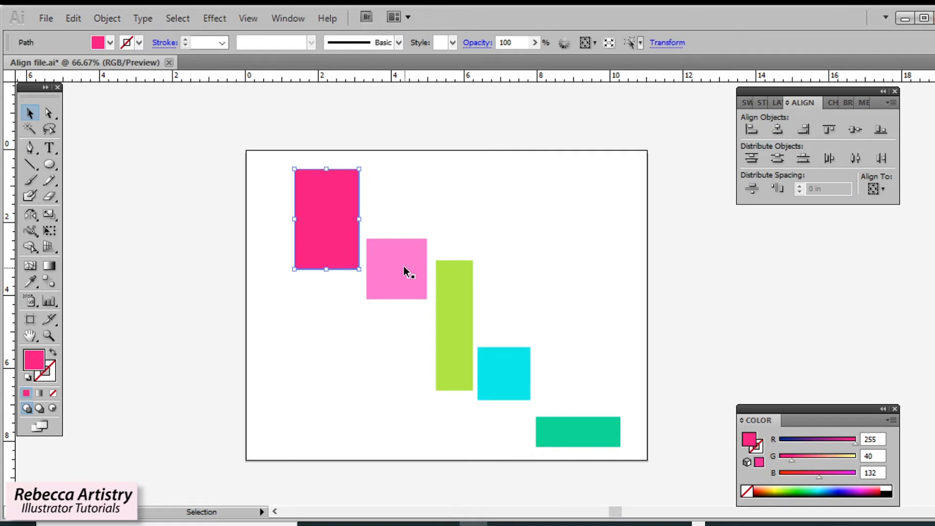
pyautogui.keyDown('shift'); pyautogui.click(404, 270); pyautogui.keyUp('shift')
pyautogui.click(390, 225)
pyautogui.click(341, 228)
pyautogui.keyDown('shift'); pyautogui.click(409, 286); pyautogui.keyUp('shift')
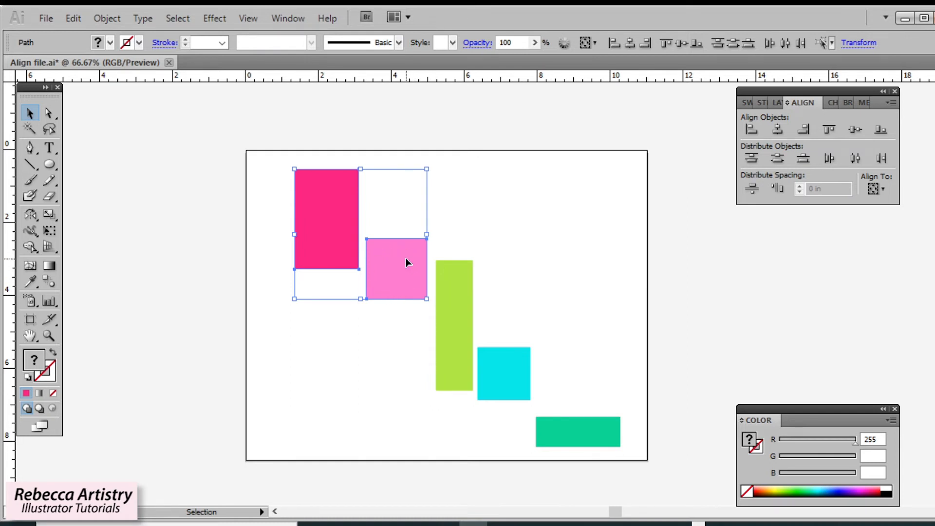
pyautogui.click(805, 132)
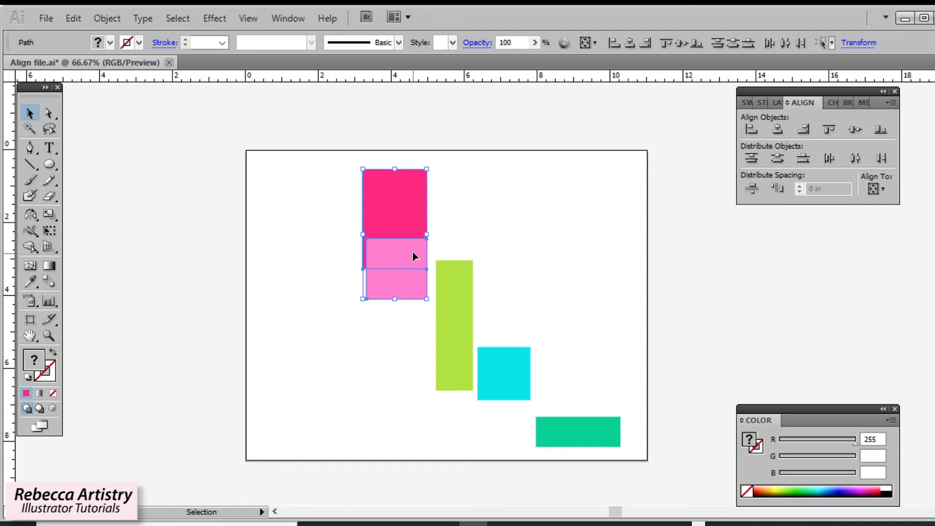
pyautogui.hotkey('ctrl', 'z')
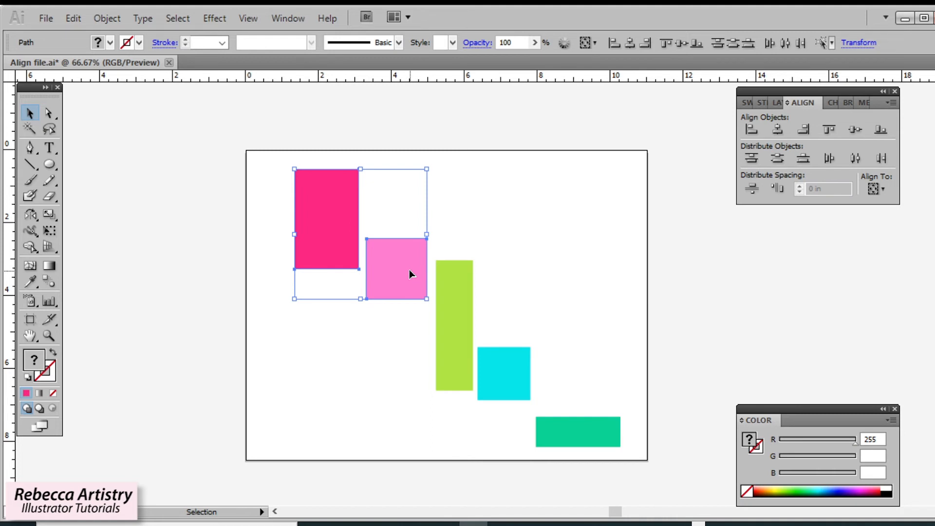
# Step: Align the light pink square to the right edge of the dark pink rectangle as key object, then undo the alignment
pyautogui.moveTo(307, 158); pyautogui.dragTo(390, 243)
pyautogui.moveTo(328, 158); pyautogui.dragTo(416, 278)
pyautogui.click(328, 237)
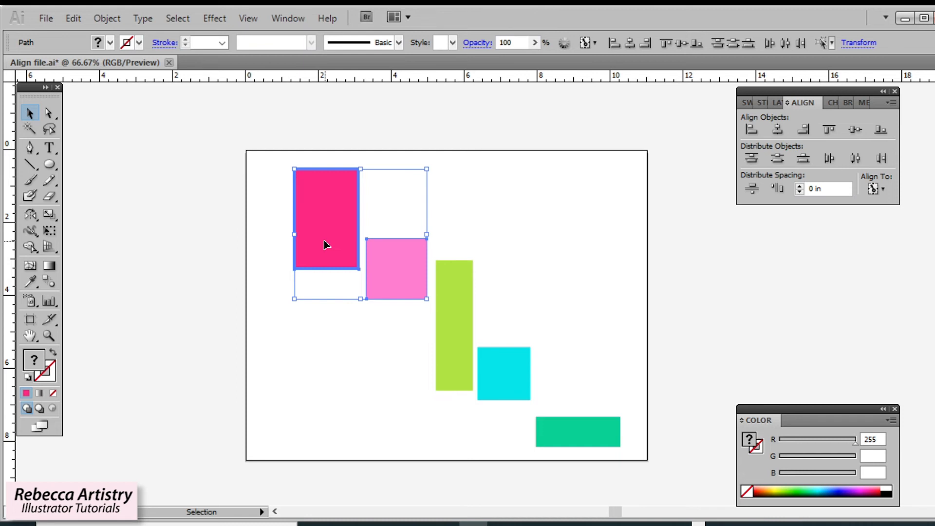
pyautogui.click(803, 130)
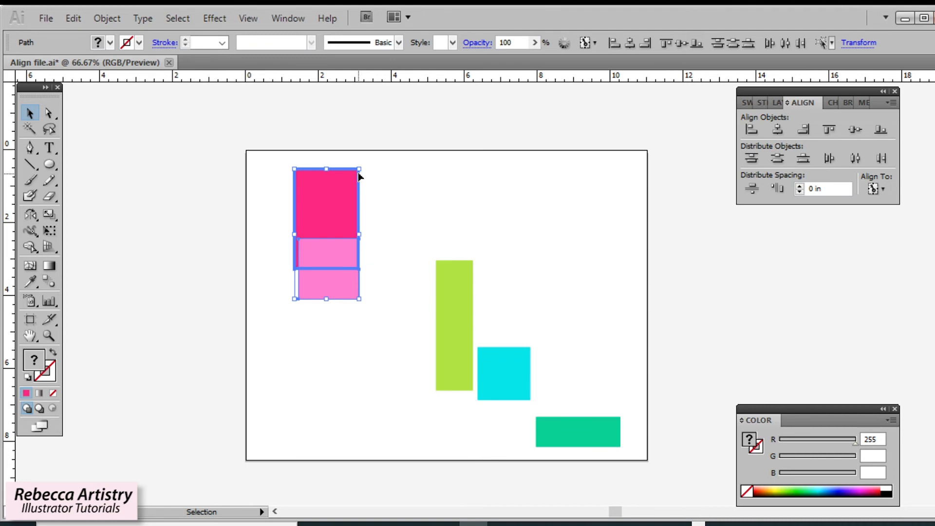
pyautogui.hotkey('ctrl', 'z')
# Step: Align all five shapes to the right and bottom edges of the green rectangle as key object, undoing each alignment
pyautogui.moveTo(309, 154); pyautogui.dragTo(627, 455)
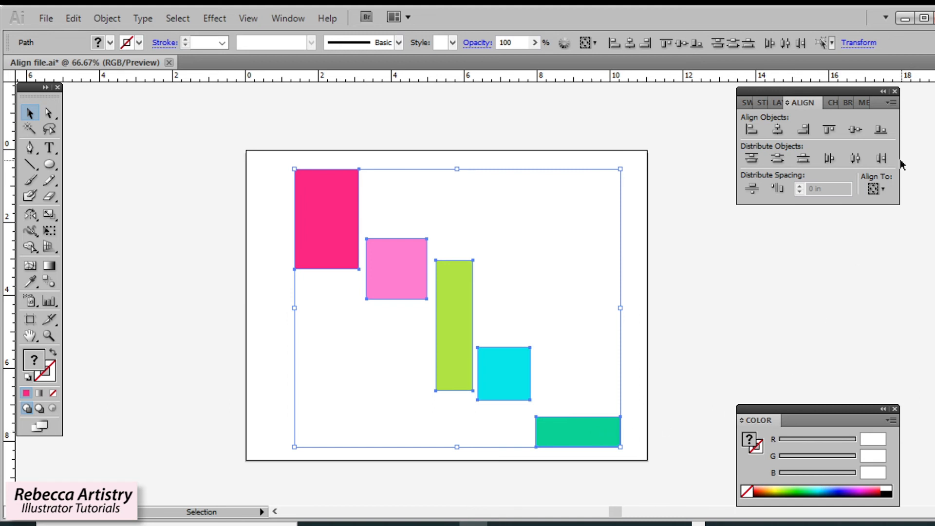
pyautogui.click(804, 129)
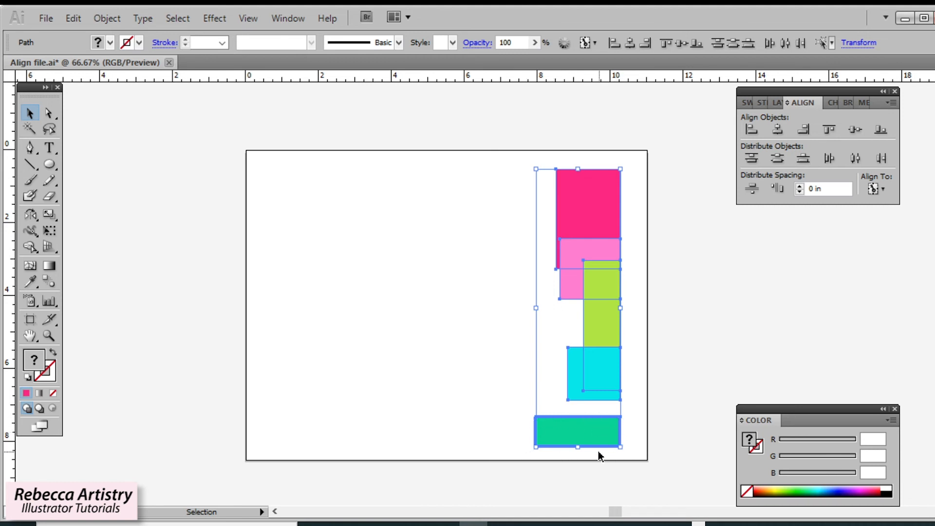
pyautogui.hotkey('ctrl', 'z')
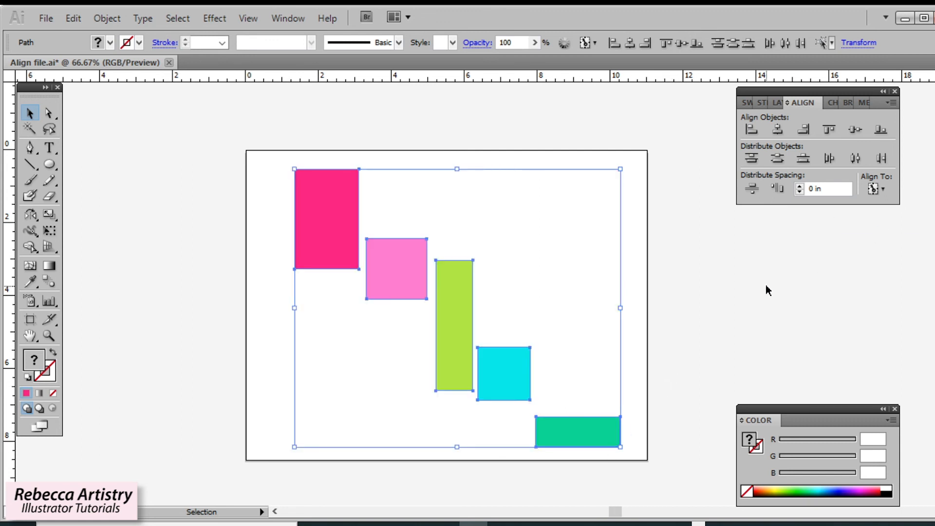
pyautogui.click(880, 130)
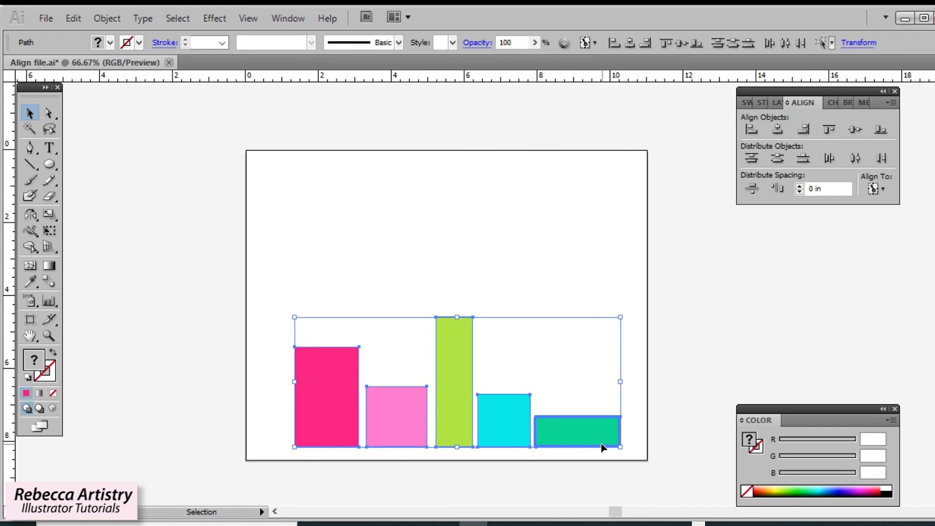
pyautogui.hotkey('ctrl', 'z')
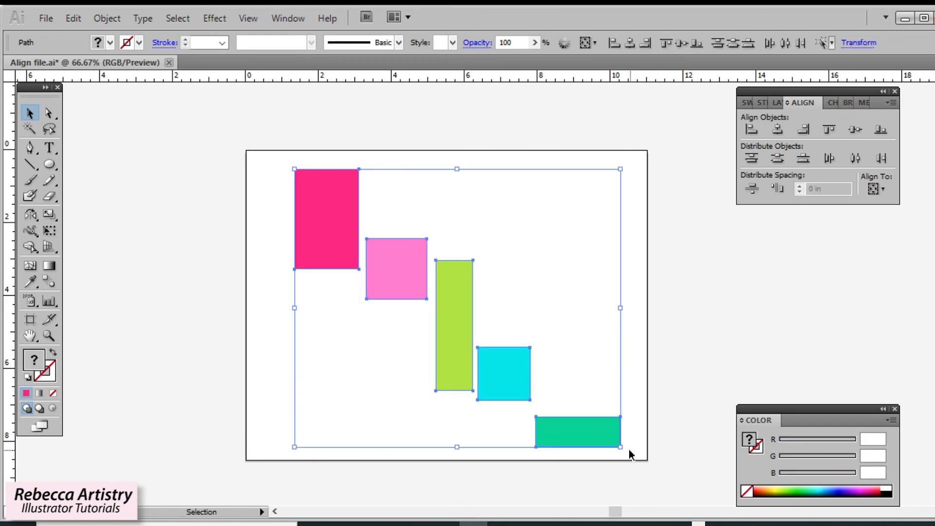
# Step: Make the lime rectangle the key object, align the five shapes to its bottom edge with Vertical Align Bottom, and clear the selection
pyautogui.click(454, 290)
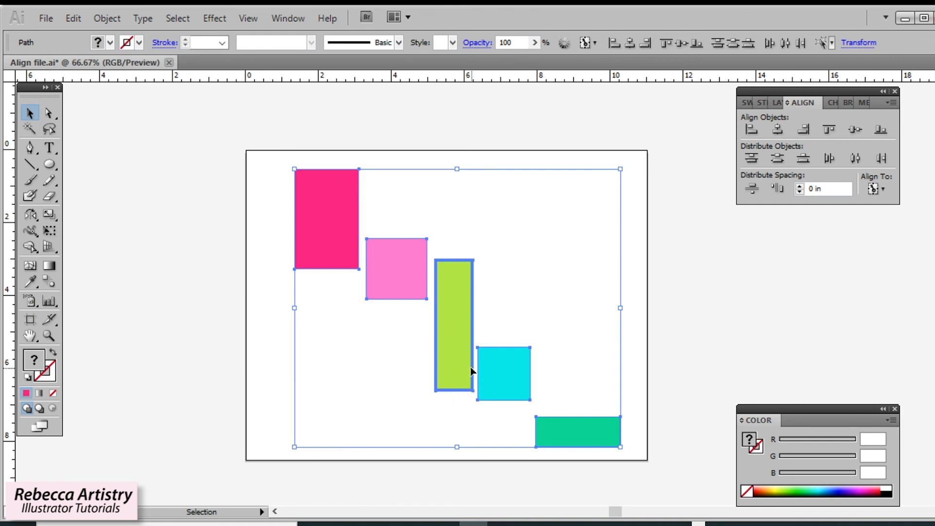
pyautogui.click(880, 130)
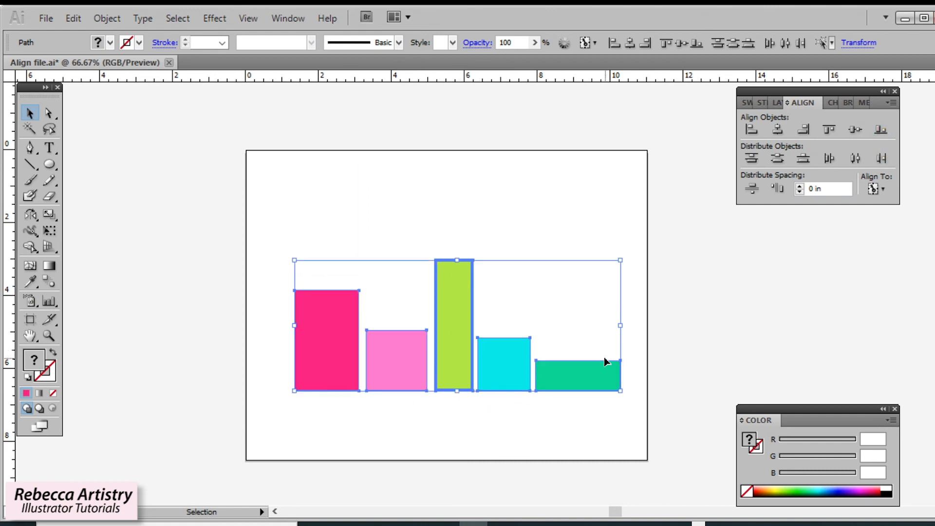
pyautogui.click(683, 327)
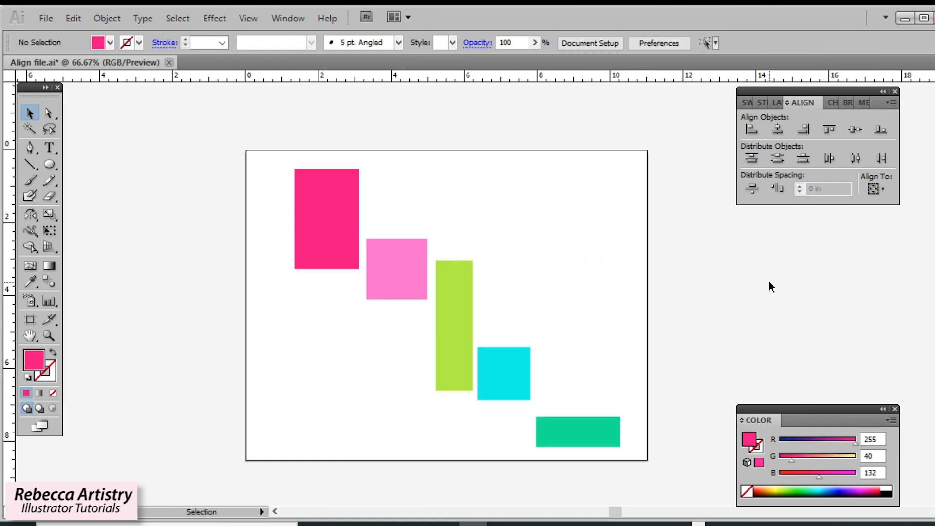